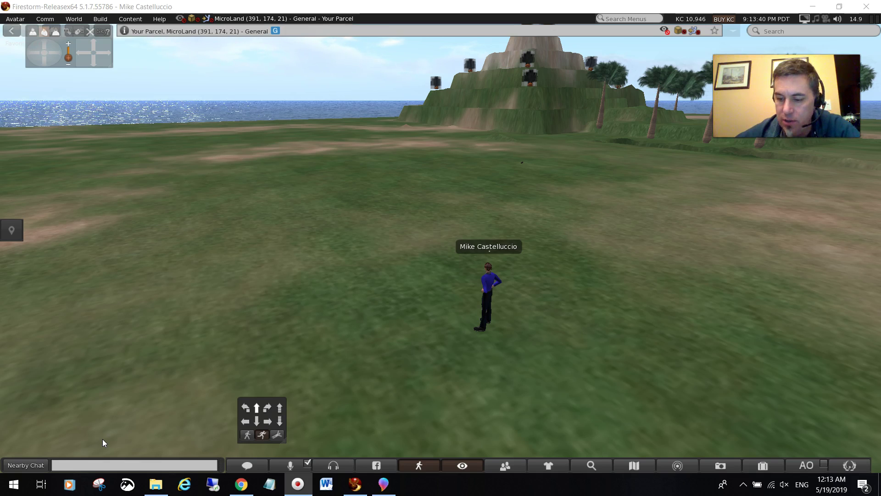
pyautogui.click(506, 298)
pyautogui.press('Left')
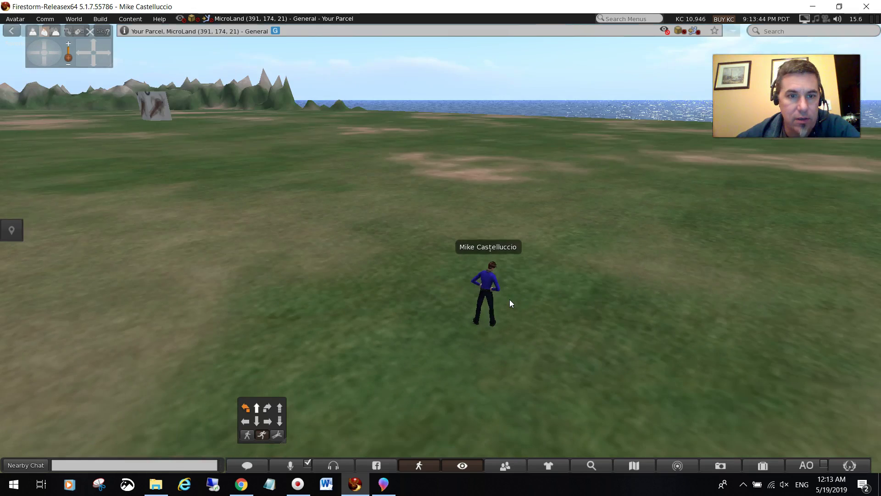
pyautogui.click(314, 98)
pyautogui.scroll(6, 307, 107)
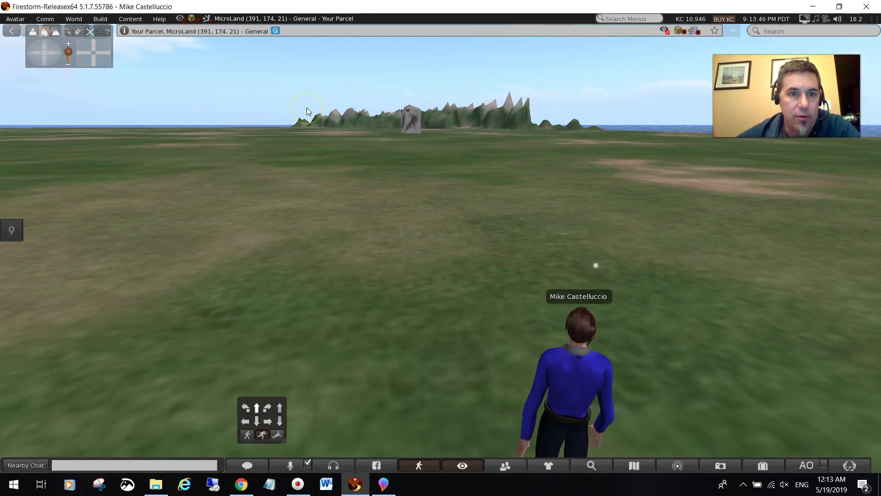
pyautogui.scroll(-5, 442, 129)
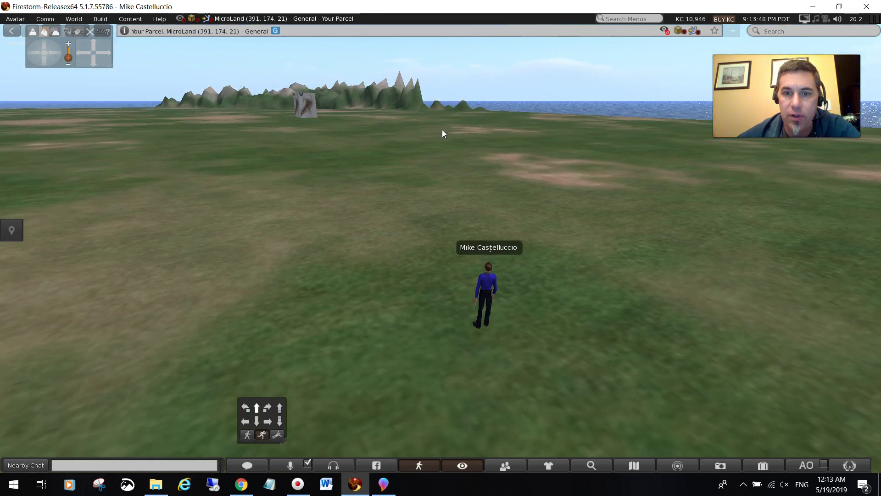
pyautogui.press('Right')
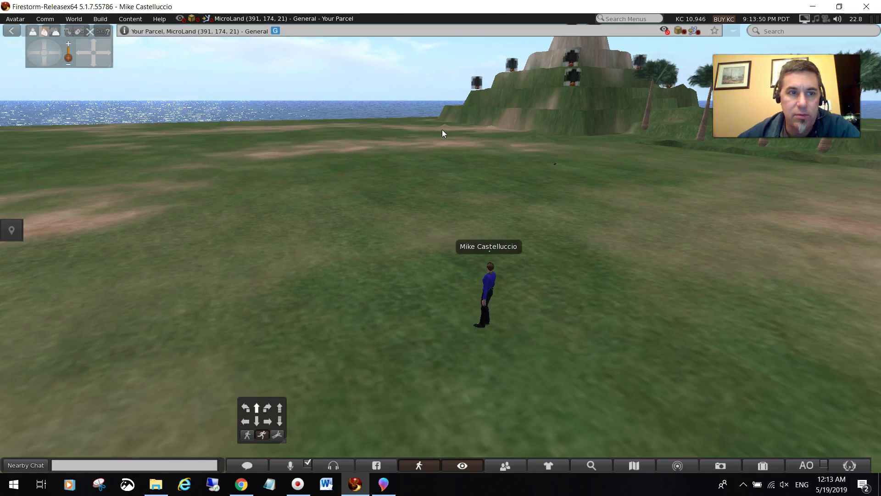
# - Open the build tools, move their window aside, and create a new box on the grass ahead of the avatar
pyautogui.click(102, 22)
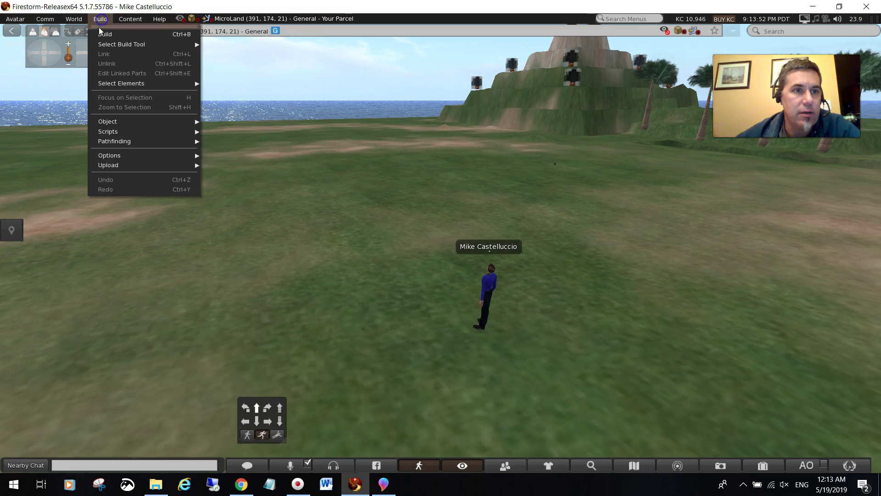
pyautogui.click(100, 30)
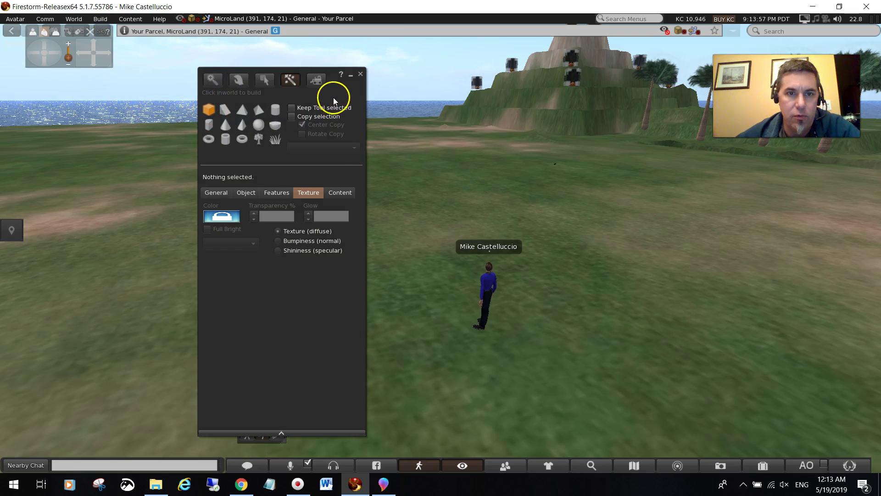
pyautogui.moveTo(333, 98); pyautogui.dragTo(114, 98)
pyautogui.click(351, 147)
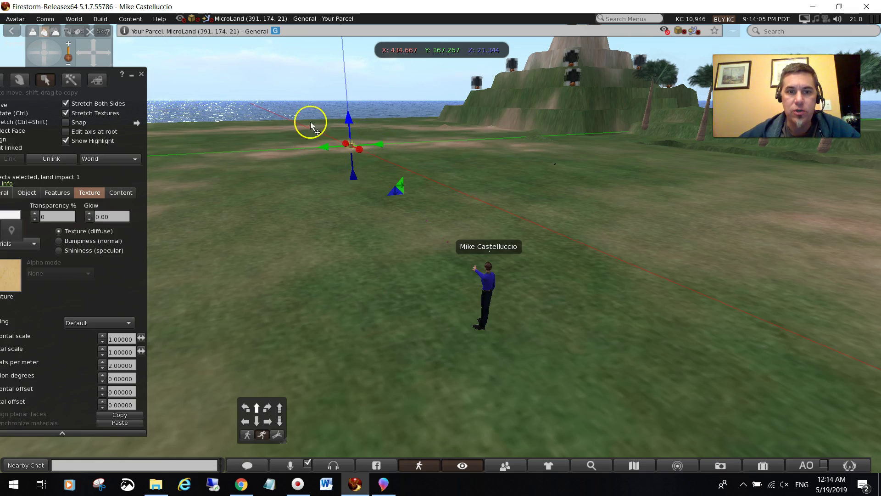
# - Move the box nearer to about X 418.6, Y 169.3 and rotate it around Z to about 353 degrees
pyautogui.moveTo(353, 153)
pyautogui.mouseDown()
pyautogui.moveTo(391, 161)
pyautogui.moveTo(401, 178)
pyautogui.moveTo(386, 167)
pyautogui.moveTo(349, 168)
pyautogui.mouseUp()
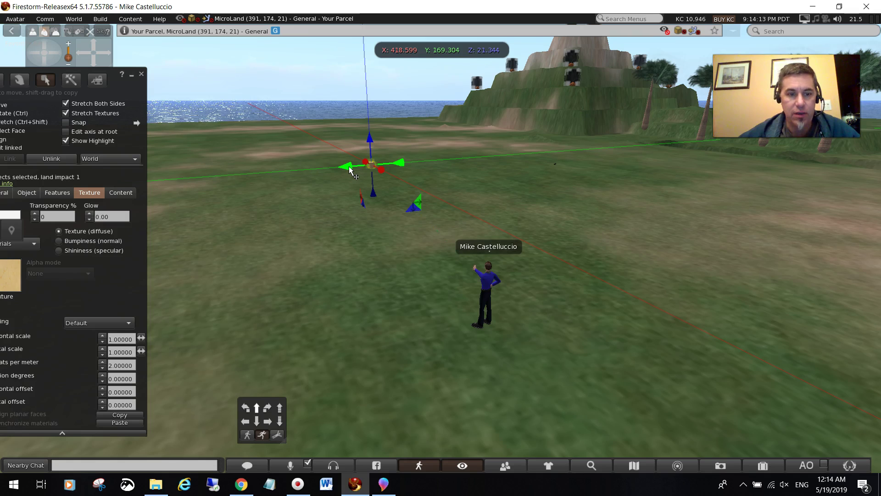
pyautogui.press('ctrl')
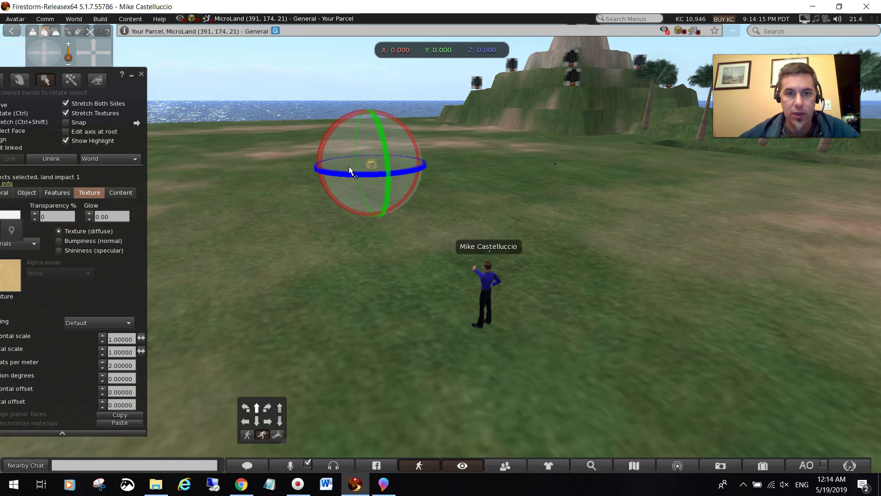
pyautogui.keyDown('ctrl'); pyautogui.click(358, 177); pyautogui.keyUp('ctrl')
pyautogui.keyDown('ctrl'); pyautogui.moveTo(358, 176); pyautogui.dragTo(361, 175); pyautogui.keyUp('ctrl')
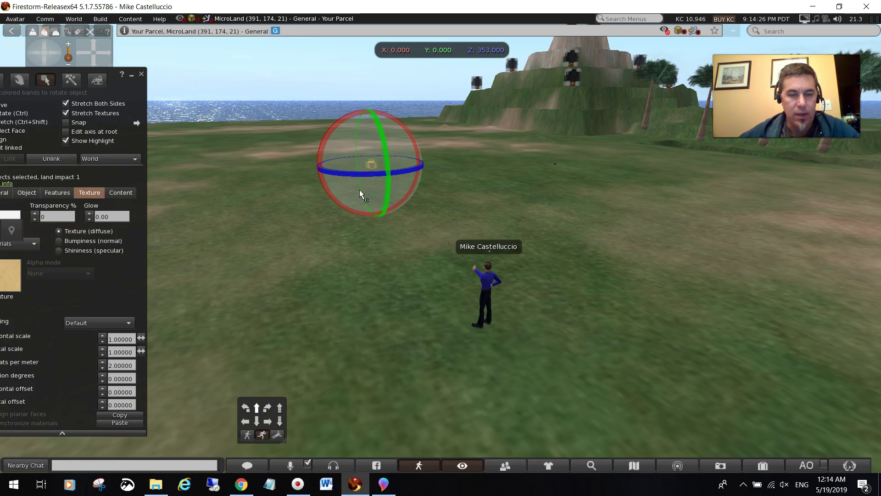
# - Run the avatar closer to the box and scale the box uniformly to about 4.5 m per side
pyautogui.hotkey('ctrl', 'shift')
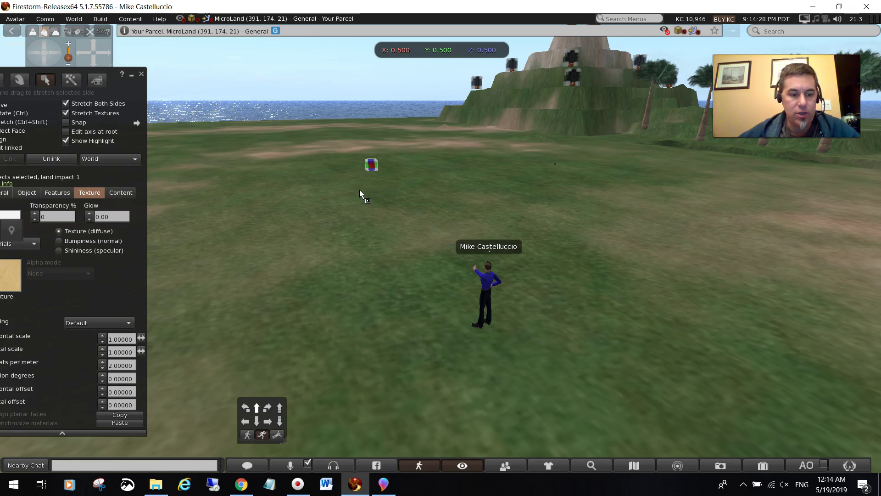
pyautogui.hotkey('ctrl', 'shift')
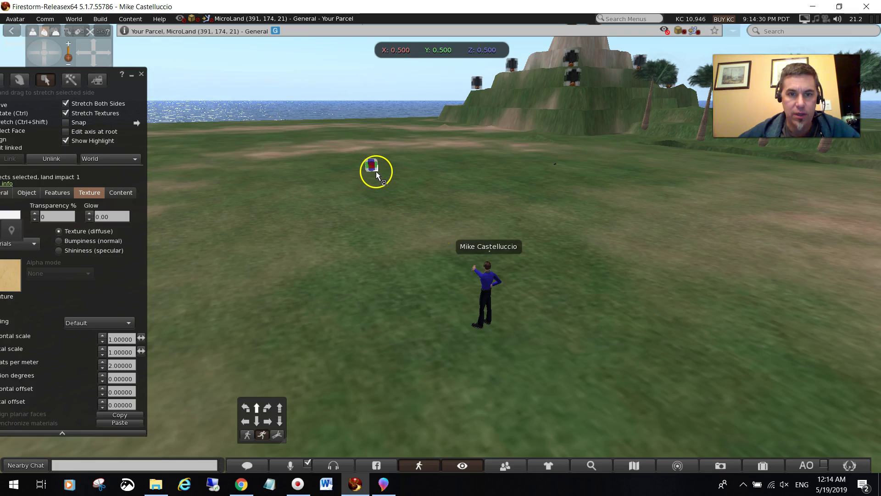
pyautogui.press('Left')
pyautogui.press('Left')
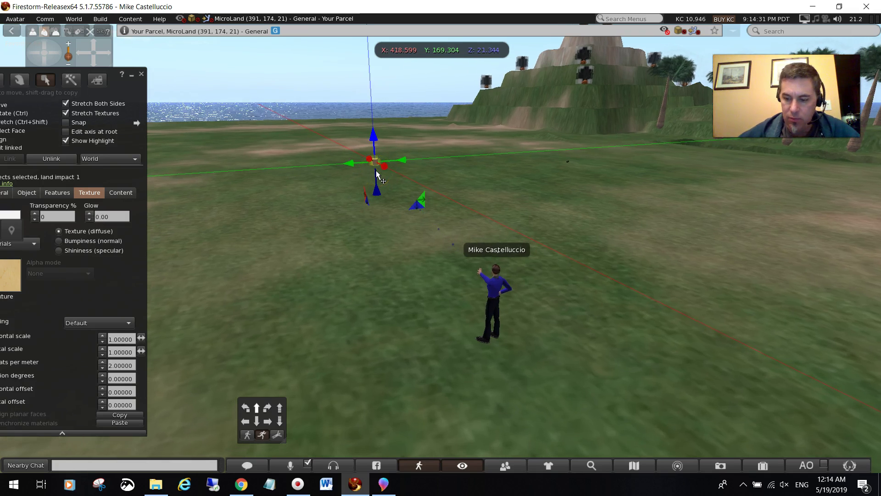
pyautogui.press('Up')
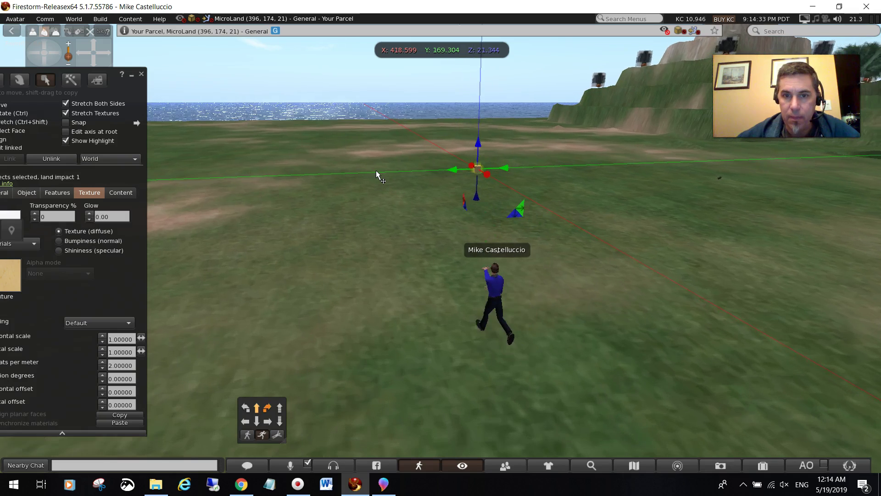
pyautogui.press('Right')
pyautogui.press('Right')
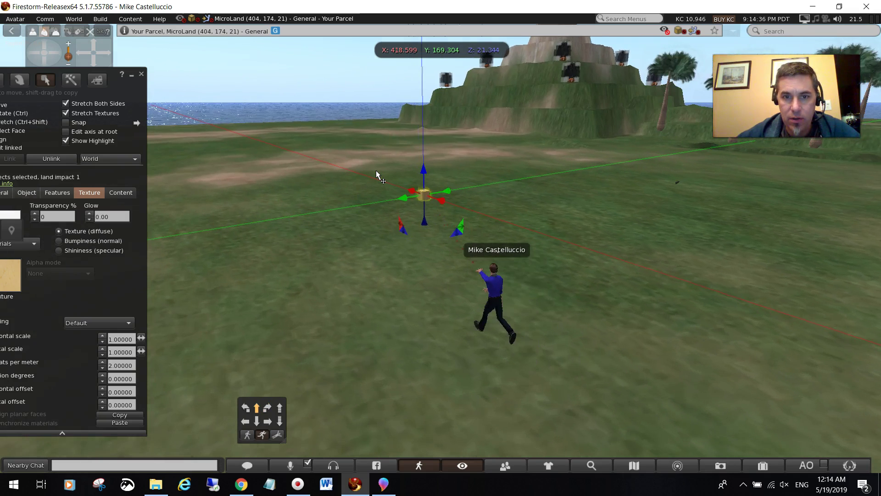
pyautogui.hotkey('ctrl', 'shift')
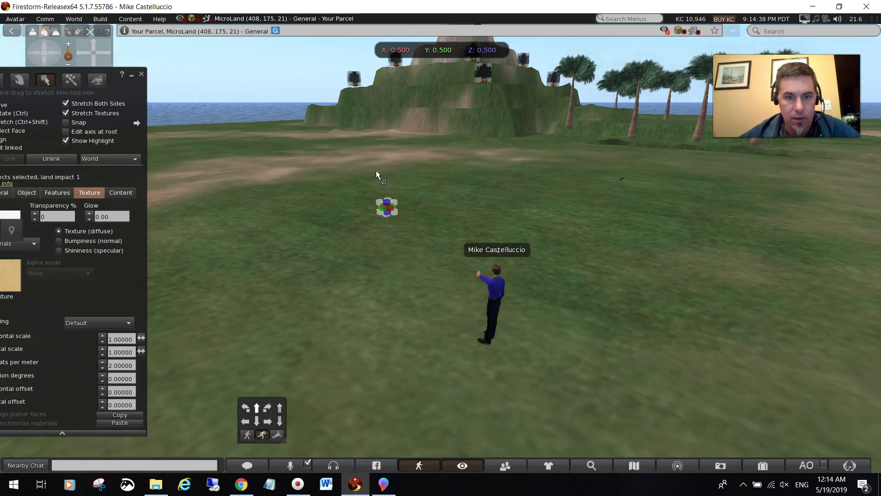
pyautogui.click(381, 211)
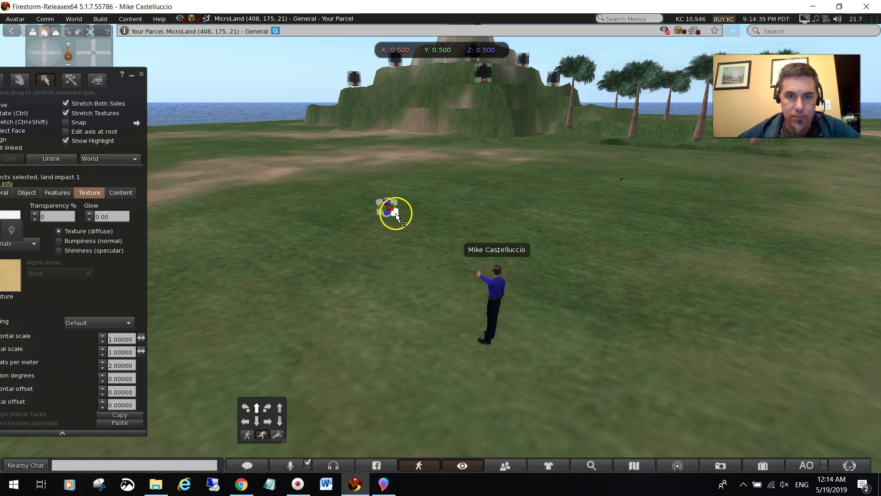
pyautogui.moveTo(395, 216); pyautogui.dragTo(431, 276)
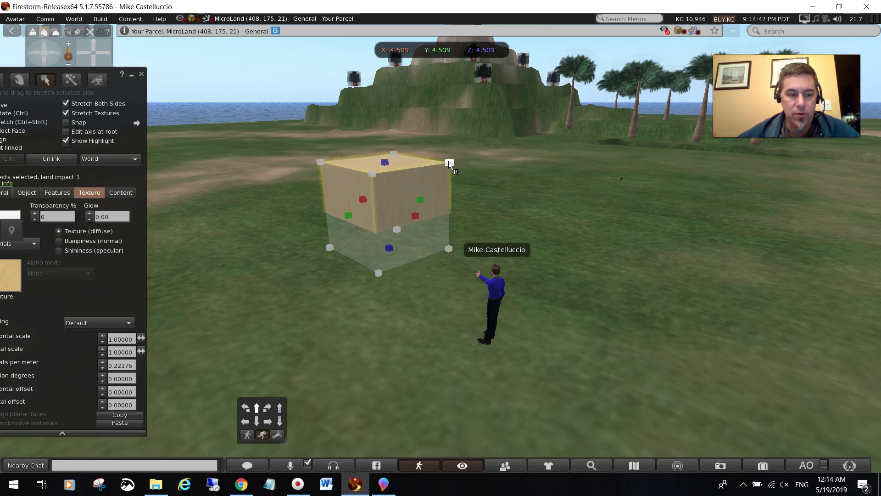
# - Enlarge the box uniformly to about 5.9 m, and stretch it into a taller block of about 4.54 x 4.62 x 6.99 m
pyautogui.hotkey('ctrl', 'shift')
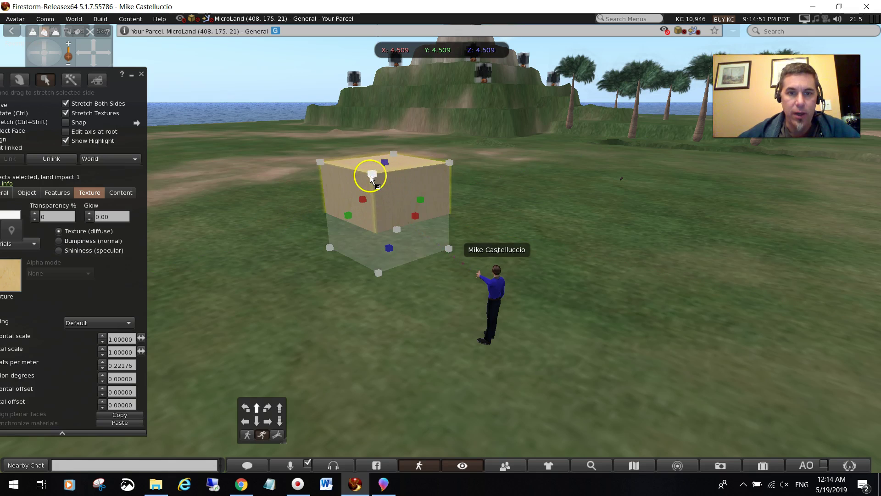
pyautogui.moveTo(371, 175); pyautogui.dragTo(349, 170)
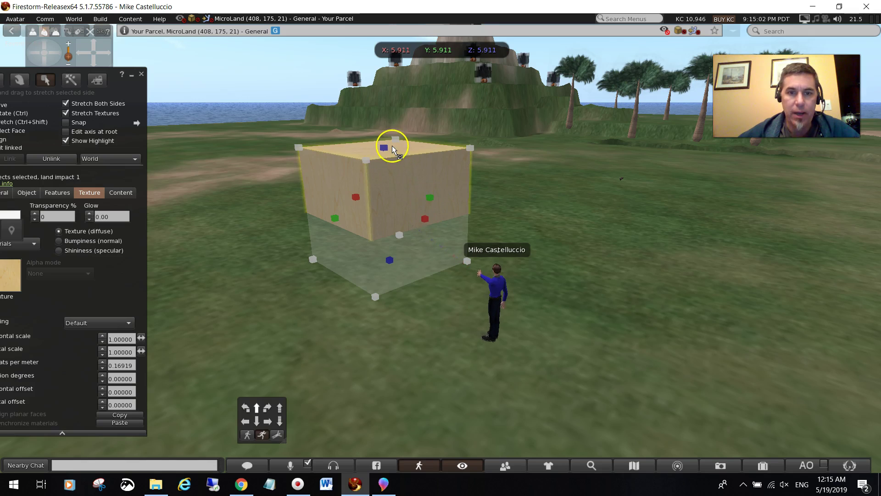
pyautogui.moveTo(386, 145)
pyautogui.mouseDown()
pyautogui.moveTo(378, 111)
pyautogui.moveTo(382, 136)
pyautogui.mouseUp()
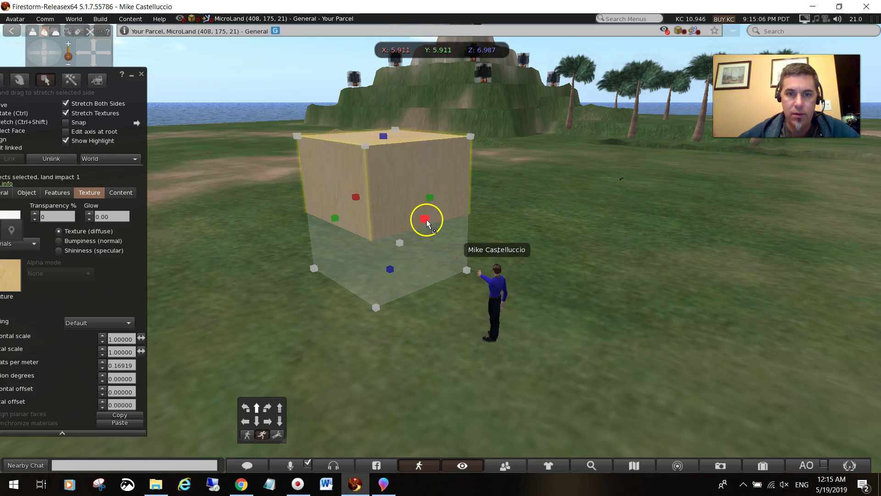
pyautogui.moveTo(426, 219); pyautogui.dragTo(420, 197)
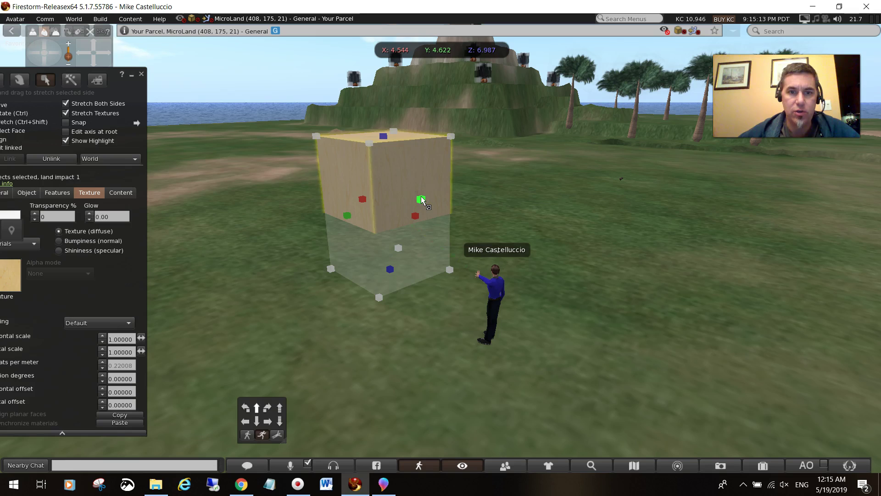
# - Raise the stretched box out of the ground to a Z position of about 24.88
pyautogui.click(393, 190)
pyautogui.moveTo(393, 190); pyautogui.dragTo(382, 127)
pyautogui.click(415, 156)
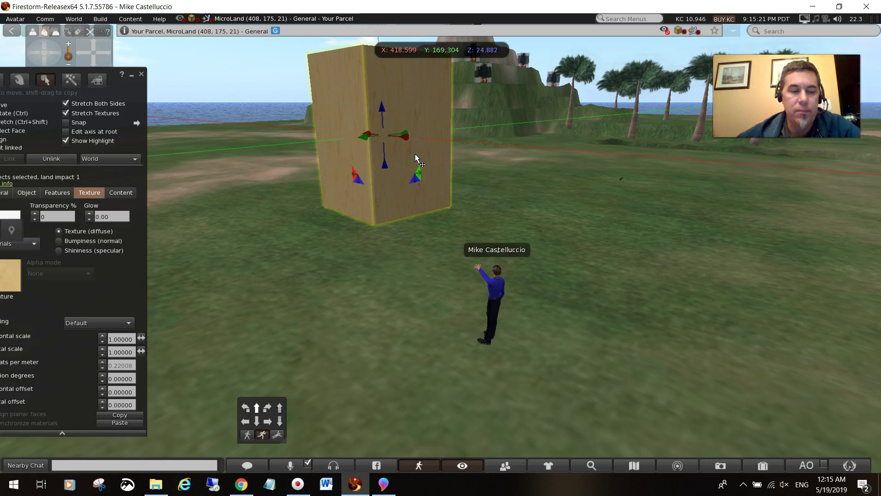
# - Open the file chooser for adding a local texture to the box, and check the leaf image DSCN3675.JPG in Paint 3D
pyautogui.moveTo(138, 95); pyautogui.dragTo(216, 96)
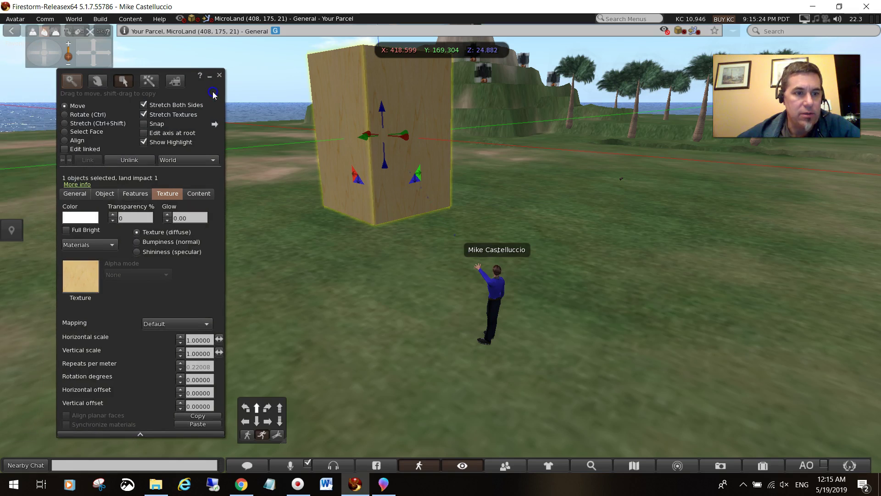
pyautogui.click(86, 279)
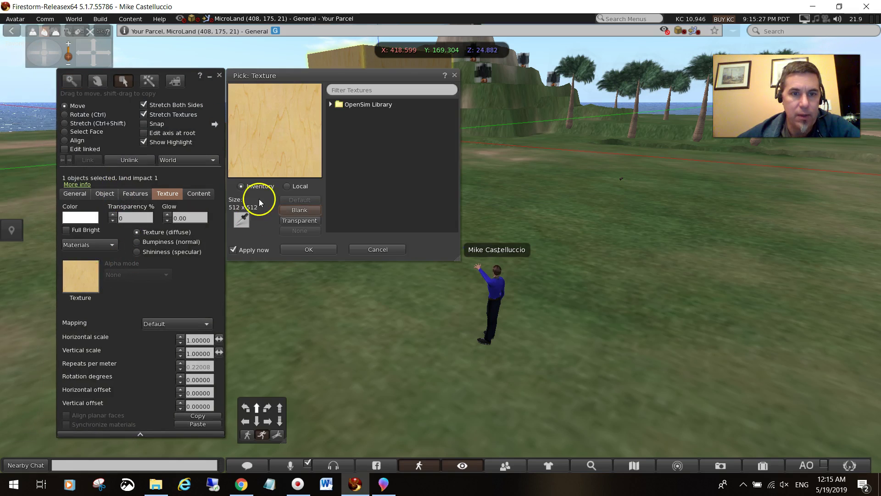
pyautogui.click(287, 186)
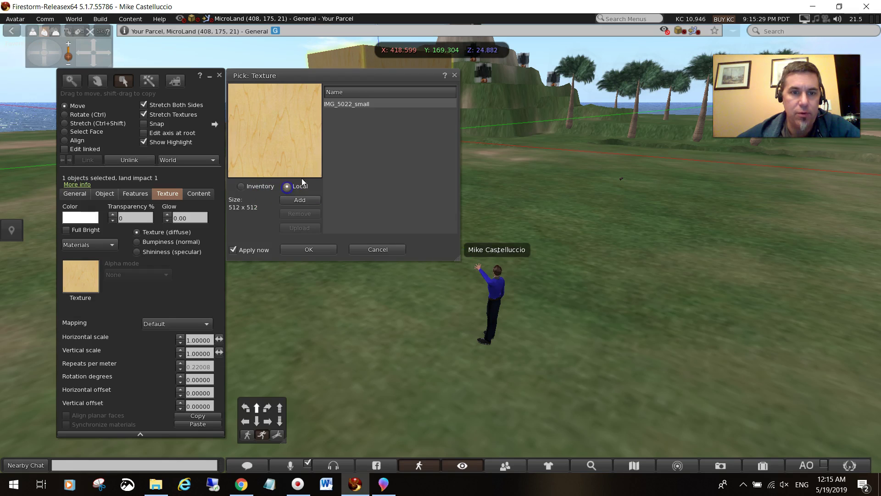
pyautogui.click(310, 202)
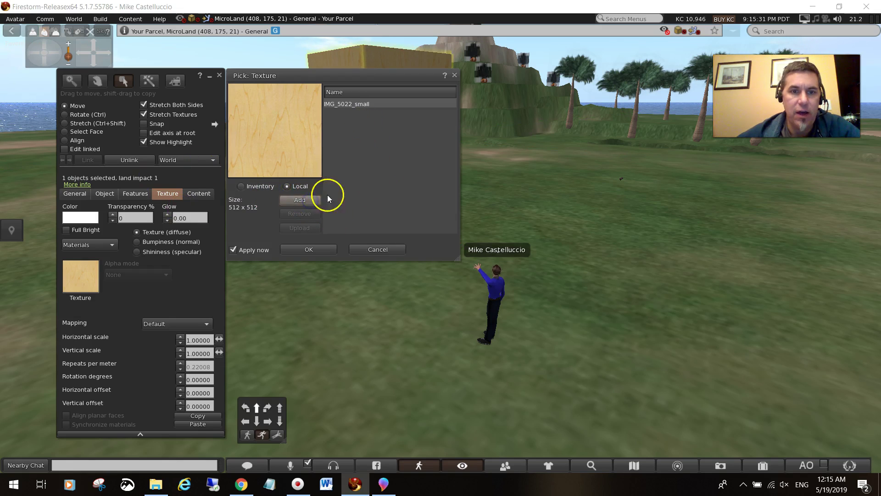
pyautogui.click(384, 484)
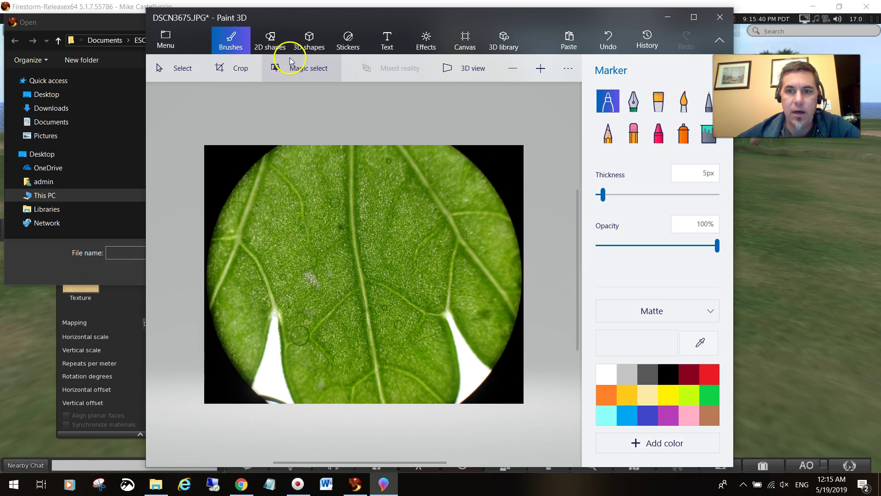
pyautogui.click(668, 20)
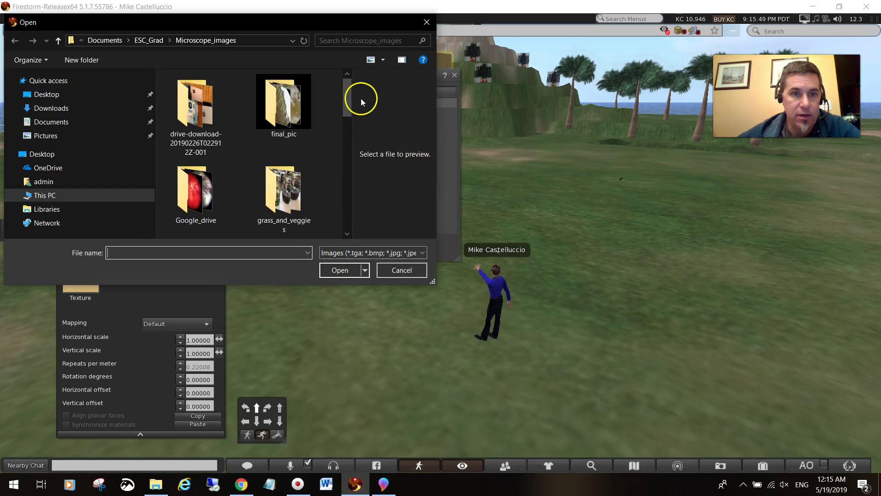
# - Add DSCN3675_small.jpg from the Microscope_images folder as a local texture and apply it to the box
pyautogui.moveTo(346, 97); pyautogui.dragTo(326, 181)
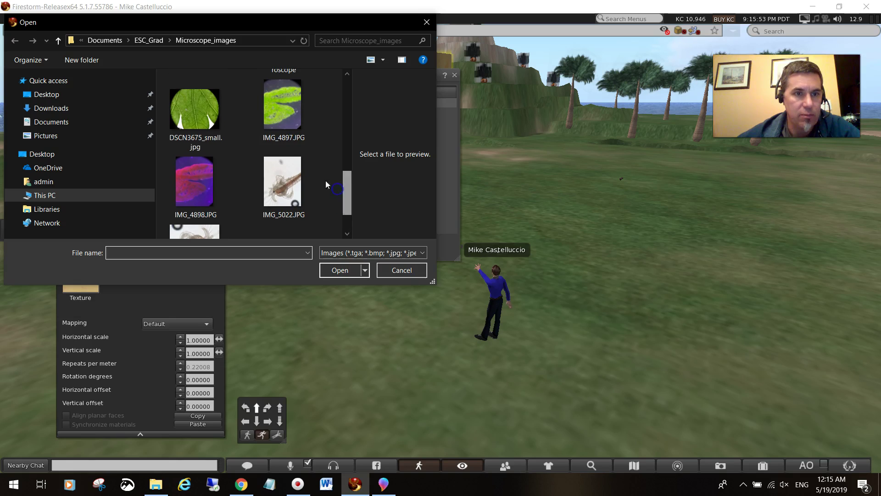
pyautogui.click(197, 117)
pyautogui.click(340, 271)
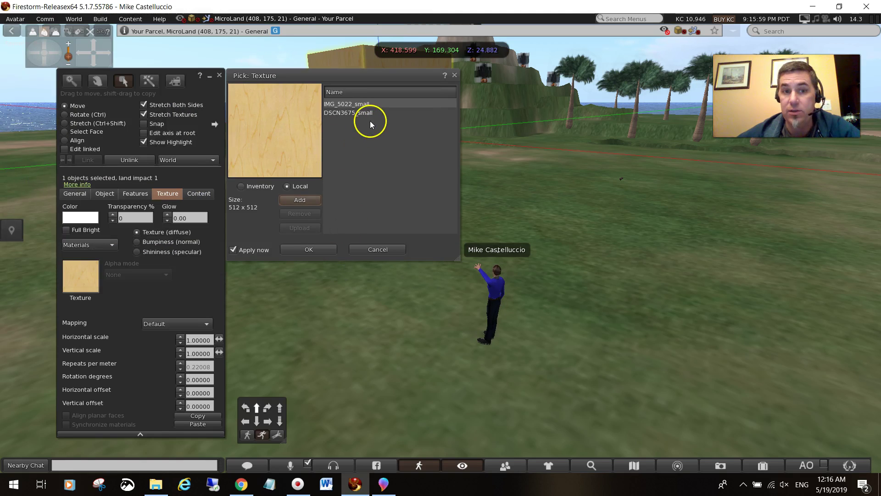
pyautogui.click(354, 113)
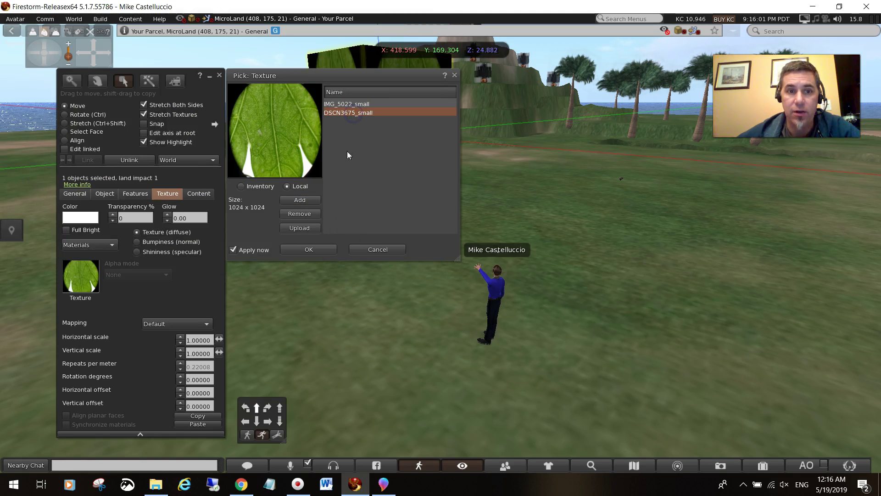
pyautogui.click(306, 250)
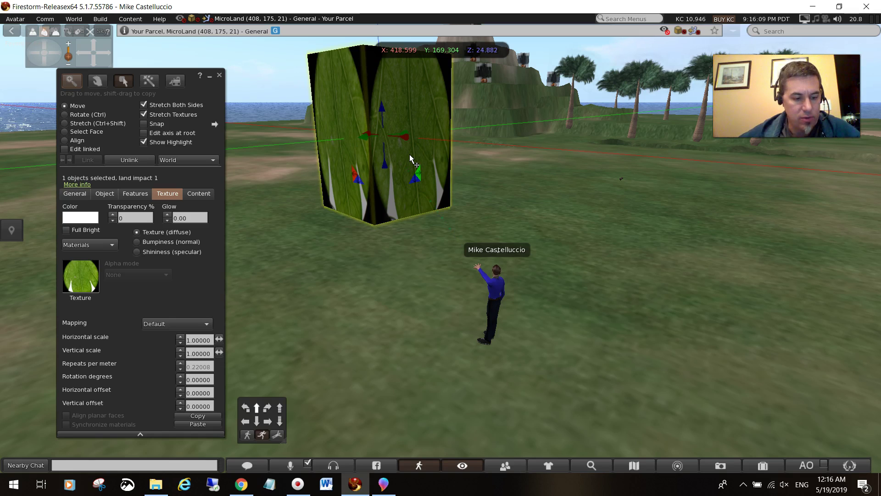
# - Shrink the box's height to about 4.32 m and move it to about Y 171.64, Z 23.40
pyautogui.press('ctrl')
pyautogui.hotkey('ctrl', 'shift')
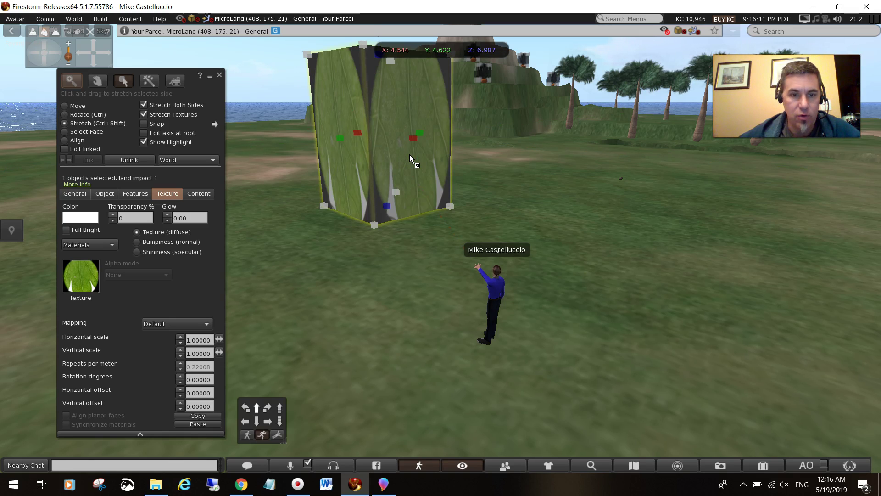
pyautogui.keyDown('ctrl'); pyautogui.keyDown('shift'); pyautogui.click(383, 95); pyautogui.keyUp('shift'); pyautogui.keyUp('ctrl')
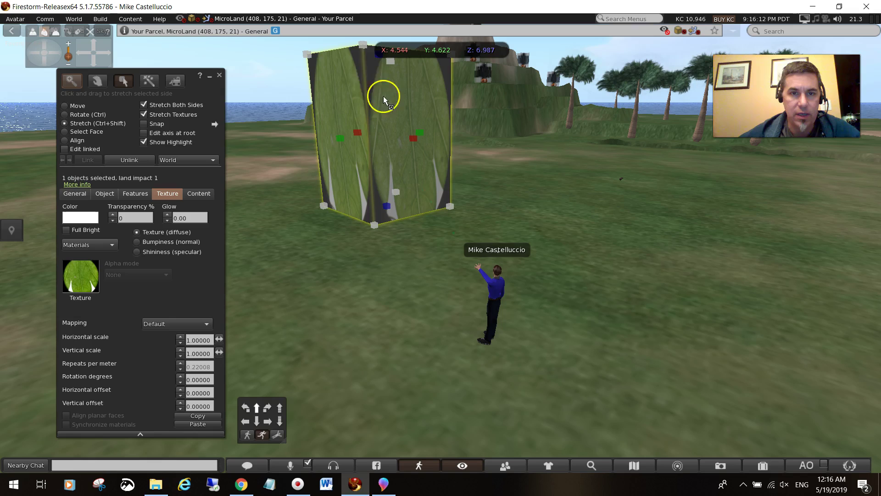
pyautogui.keyDown('ctrl'); pyautogui.keyDown('shift'); pyautogui.click(364, 44); pyautogui.keyUp('shift'); pyautogui.keyUp('ctrl')
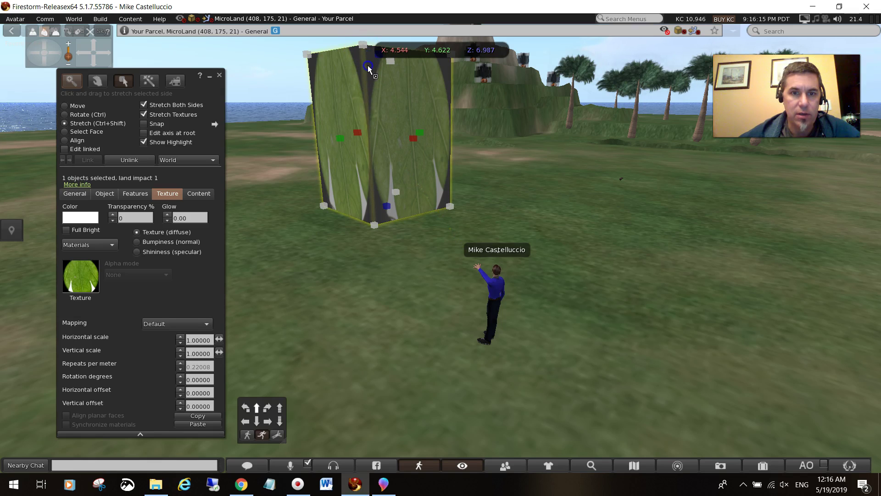
pyautogui.click(394, 64)
pyautogui.moveTo(379, 60); pyautogui.dragTo(380, 89)
pyautogui.moveTo(385, 171); pyautogui.dragTo(328, 180)
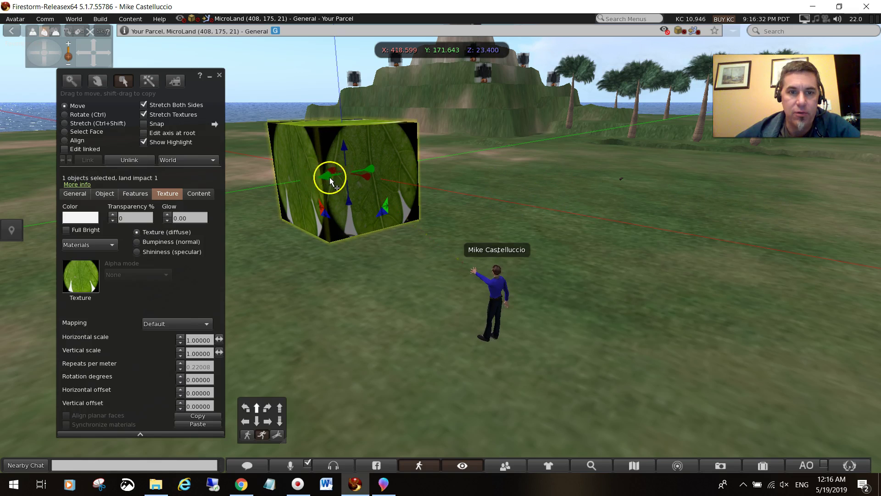
# - Flatten the box along its X axis into an upright panel about 0.41 m thick
pyautogui.hotkey('ctrl', 'shift')
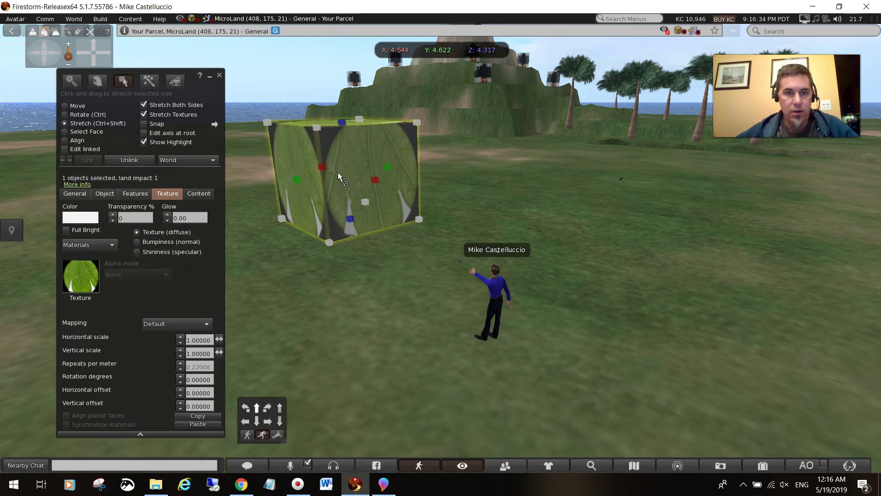
pyautogui.moveTo(376, 187); pyautogui.dragTo(349, 175)
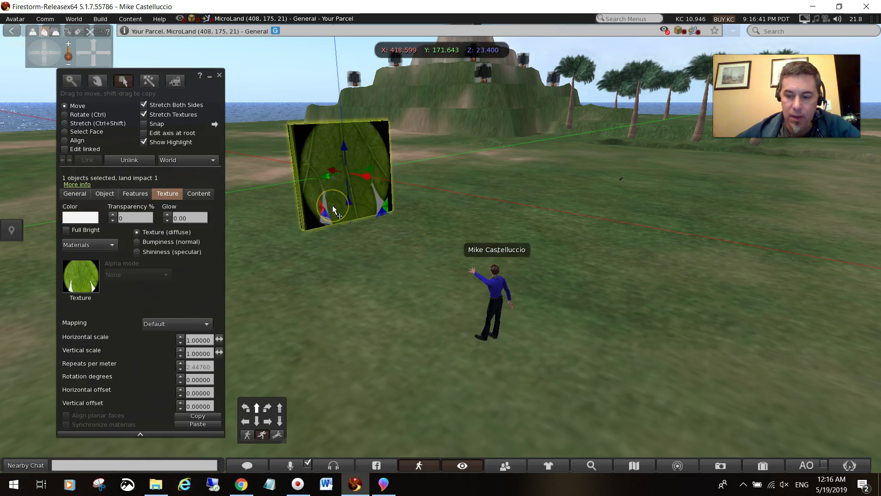
pyautogui.press('Up')
pyautogui.press('Up')
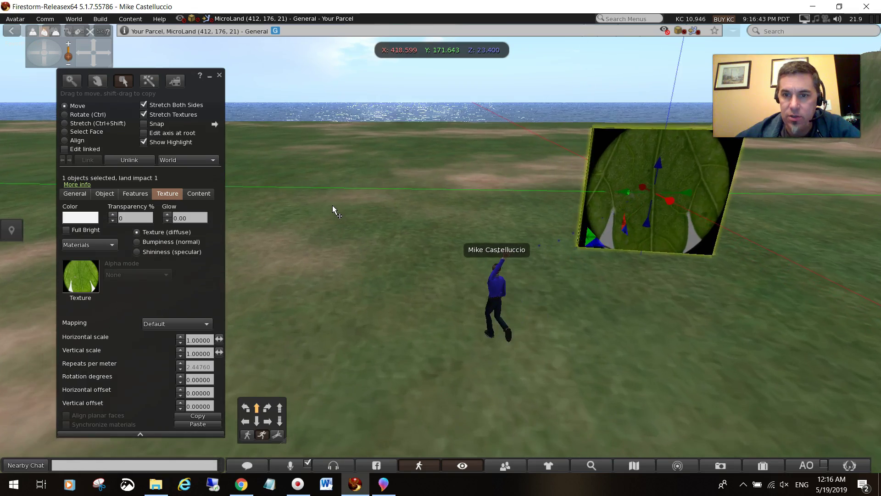
pyautogui.press('Up')
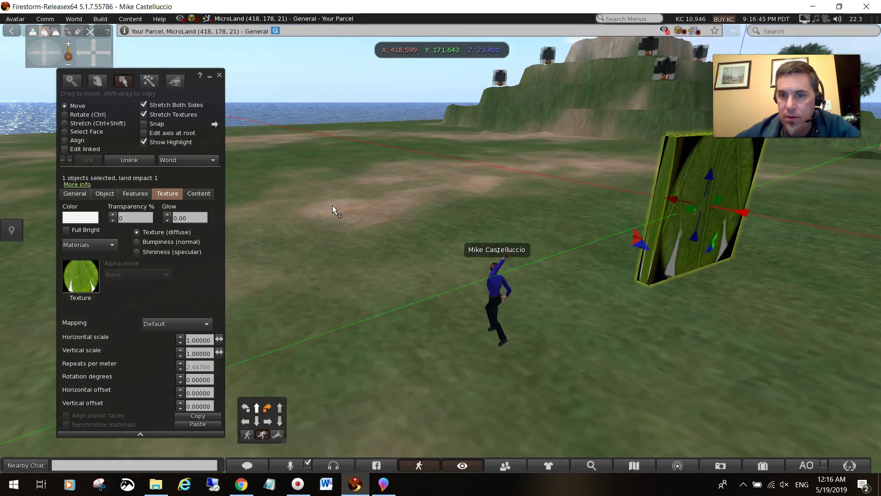
pyautogui.press('Right')
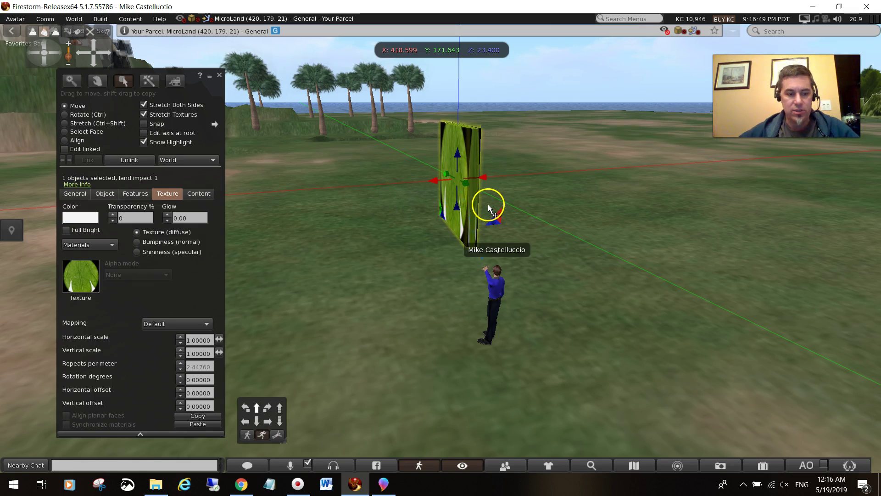
# - Walk the avatar around to face the leaf panel and thin it along X to about 0.13 m
pyautogui.hotkey('ctrl', 'shift')
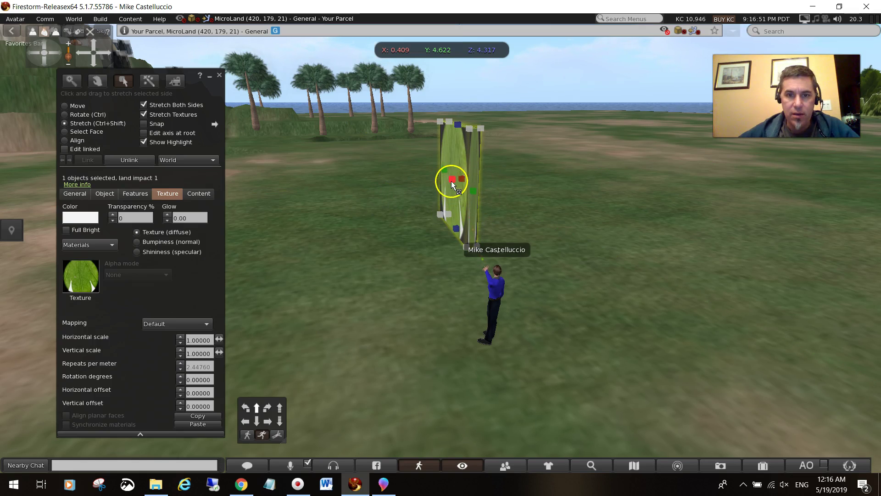
pyautogui.press('Left')
pyautogui.press('Up')
pyautogui.press('Up')
pyautogui.press('Right')
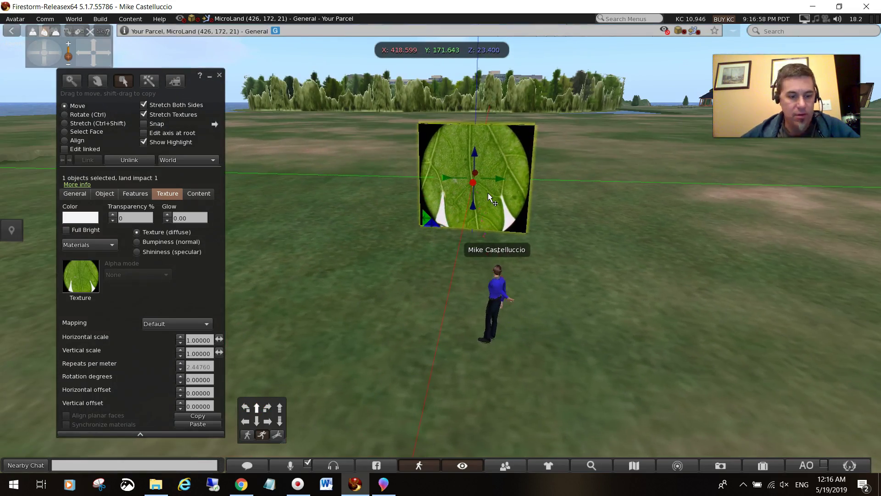
pyautogui.hotkey('ctrl', 'shift')
pyautogui.moveTo(474, 182)
pyautogui.mouseDown()
pyautogui.moveTo(448, 243)
pyautogui.moveTo(473, 183)
pyautogui.mouseUp()
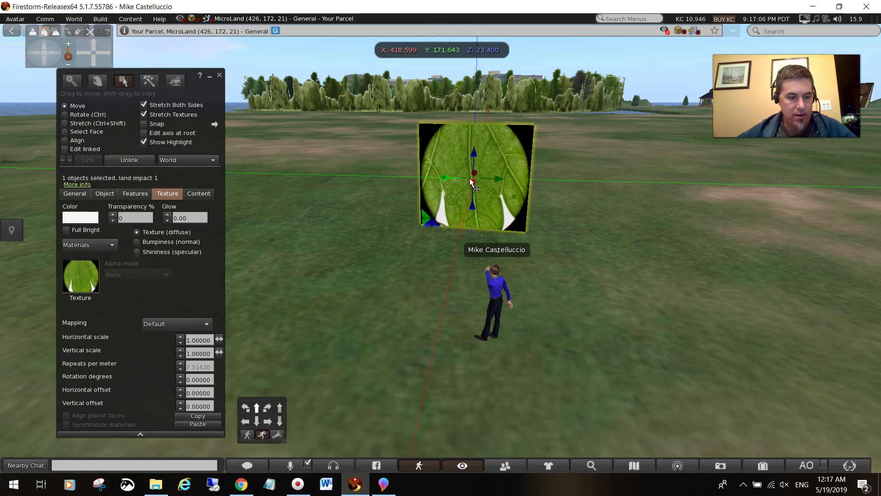
# - Enlarge the leaf panel uniformly and raise it to a Z position of about 26.66
pyautogui.hotkey('ctrl', 'shift')
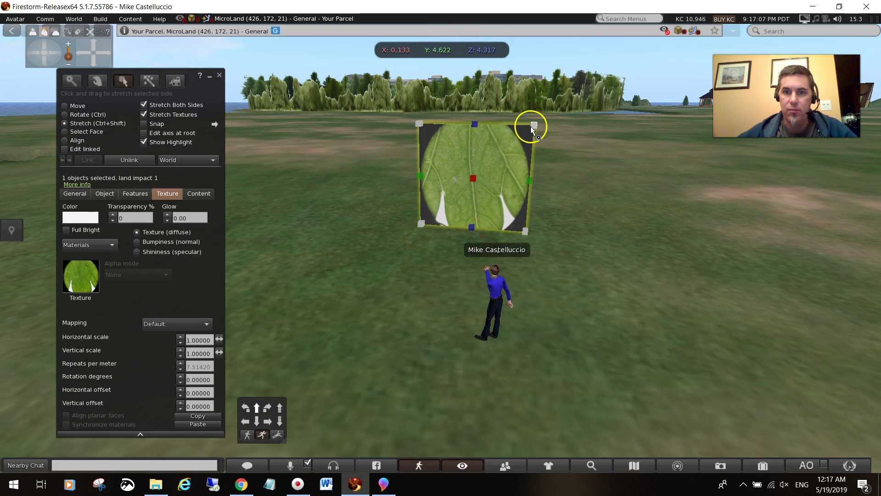
pyautogui.moveTo(533, 126); pyautogui.dragTo(670, 42)
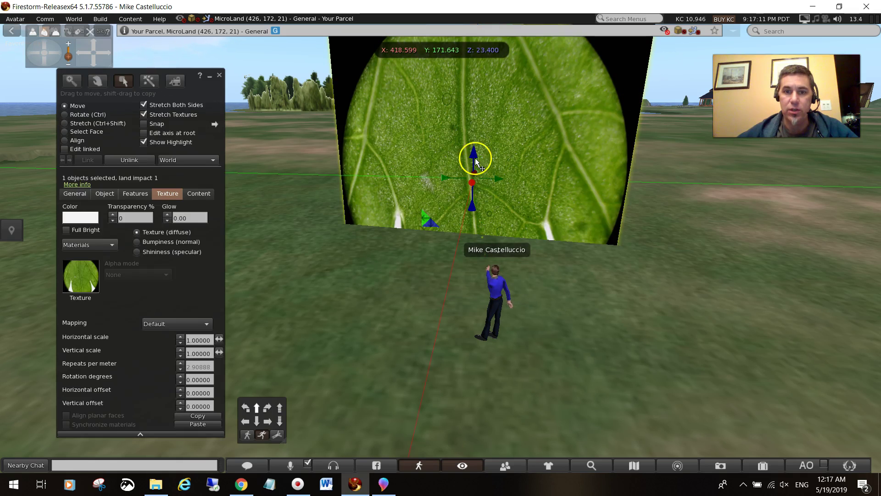
pyautogui.moveTo(473, 152); pyautogui.dragTo(479, 72)
pyautogui.scroll(3, 505, 117)
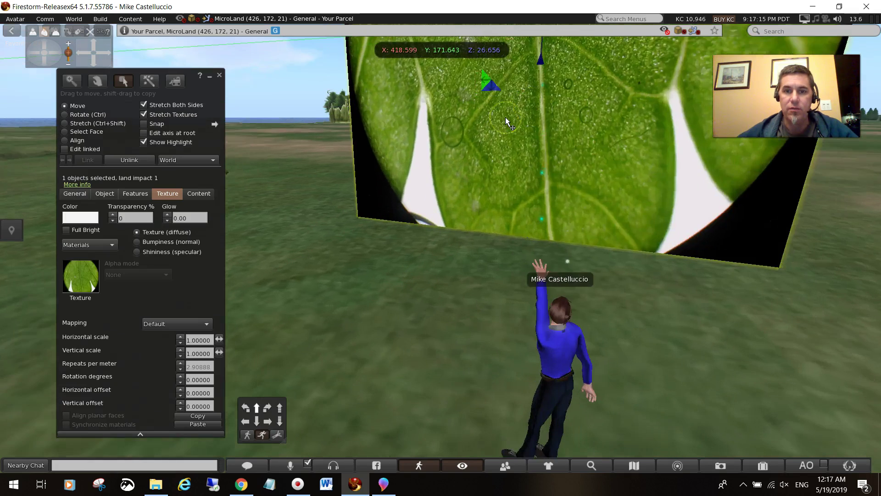
pyautogui.scroll(-4, 506, 117)
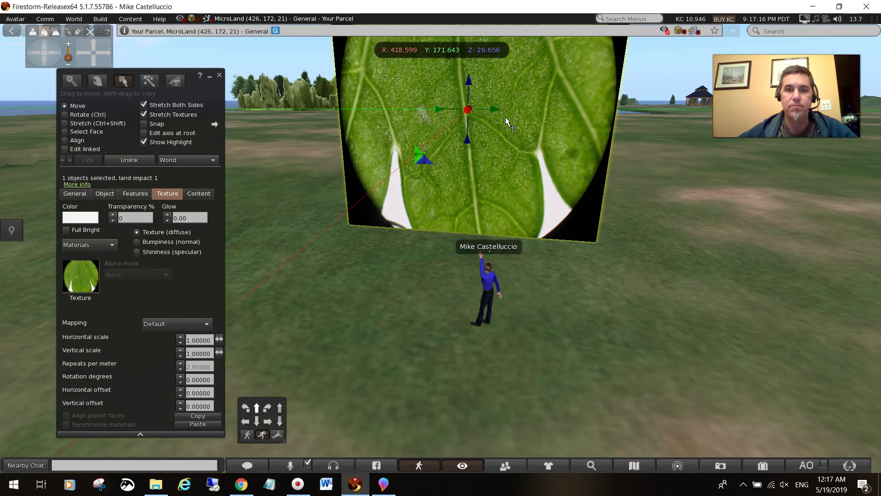
pyautogui.click(536, 140)
pyautogui.click(454, 152)
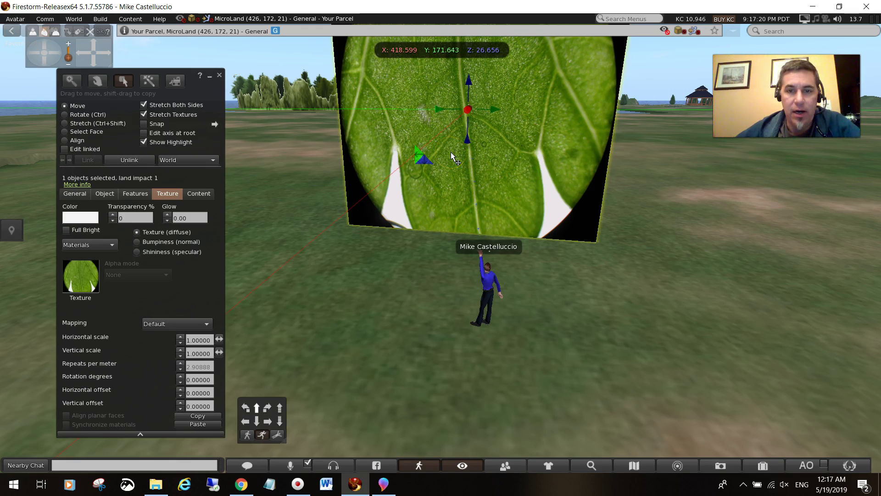
# - Look through the leaf panel's object options, and view the inventory folders
pyautogui.rightClick(509, 164)
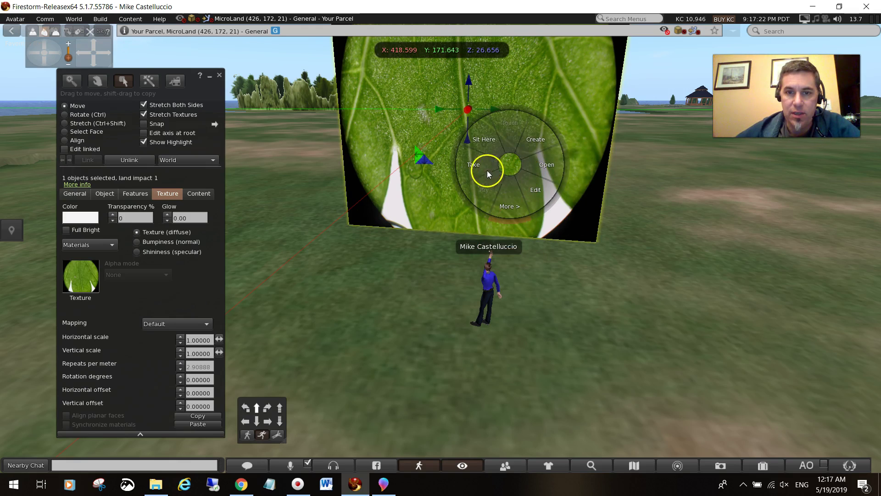
pyautogui.click(512, 200)
pyautogui.click(513, 127)
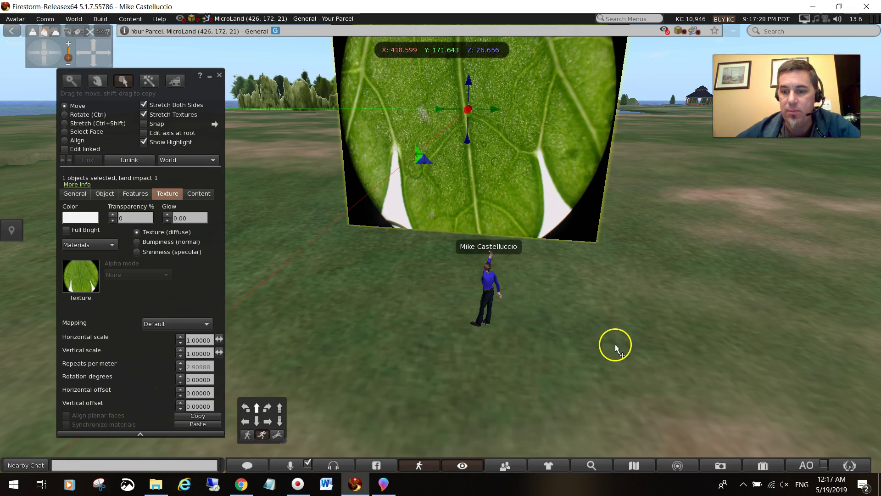
pyautogui.click(763, 466)
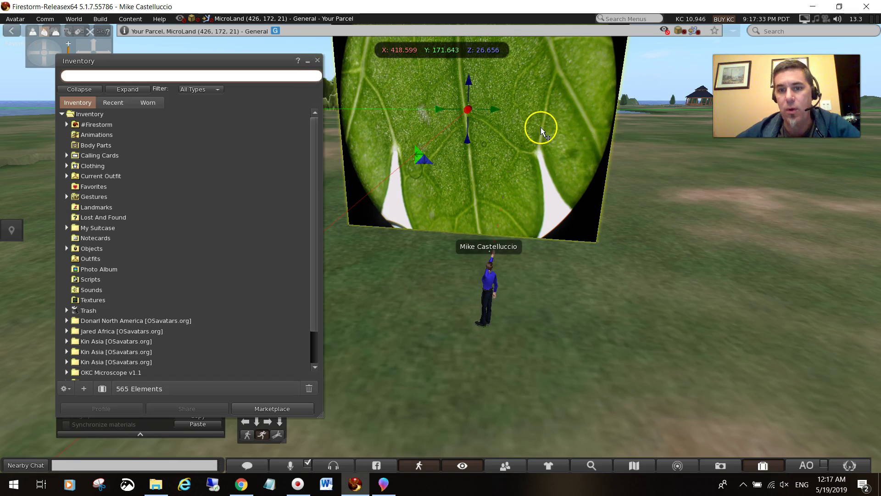
pyautogui.click(317, 60)
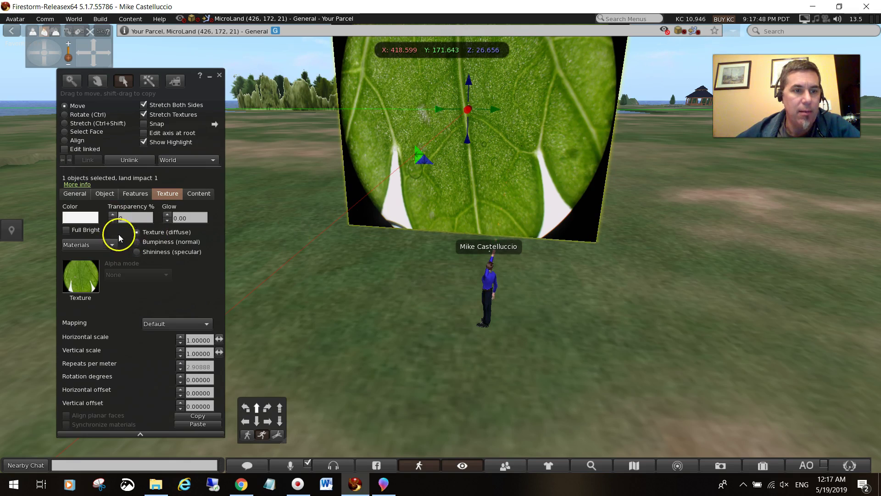
# - Deselect and reselect the leaf panel, and switch its texture settings from Materials to Media
pyautogui.click(695, 263)
pyautogui.click(647, 274)
pyautogui.click(281, 257)
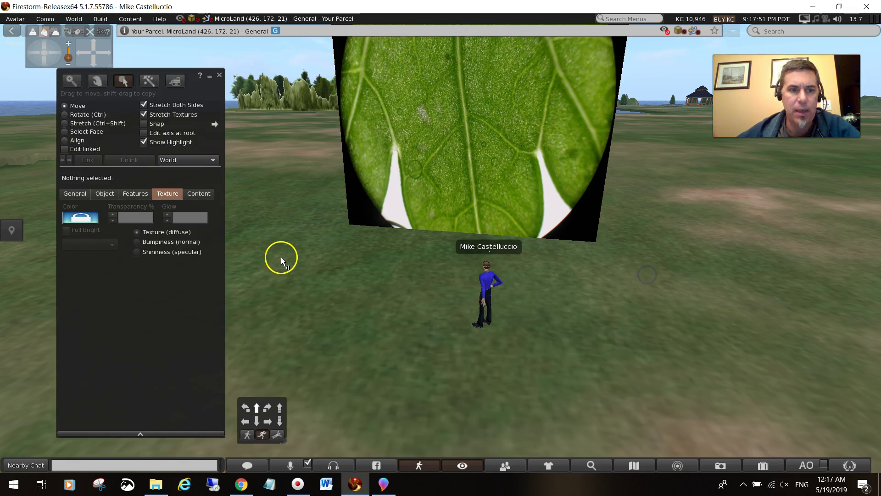
pyautogui.click(439, 139)
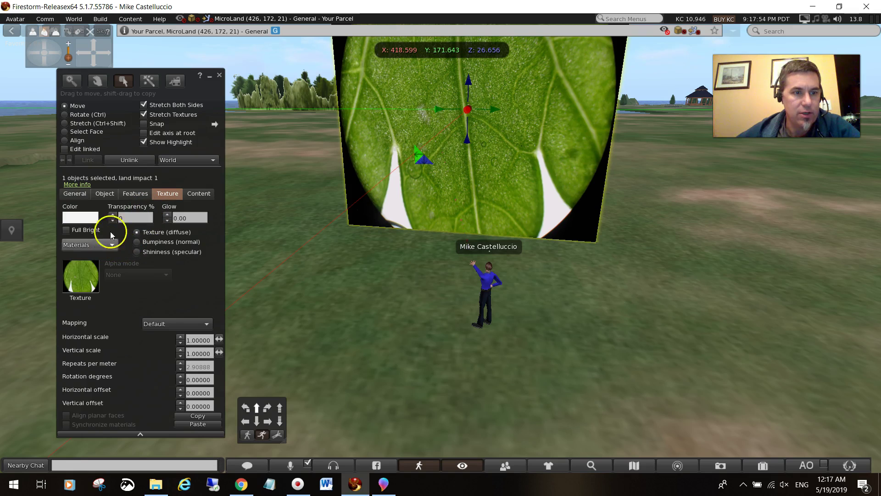
pyautogui.click(139, 194)
pyautogui.click(164, 194)
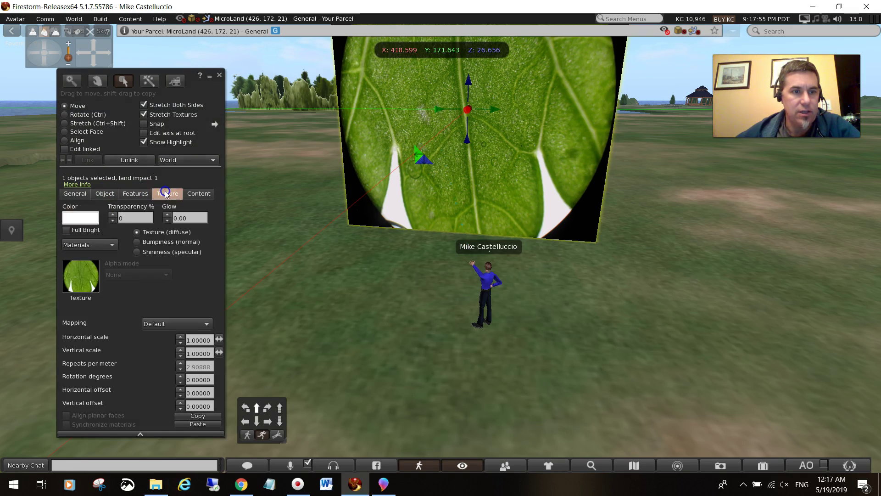
pyautogui.click(112, 245)
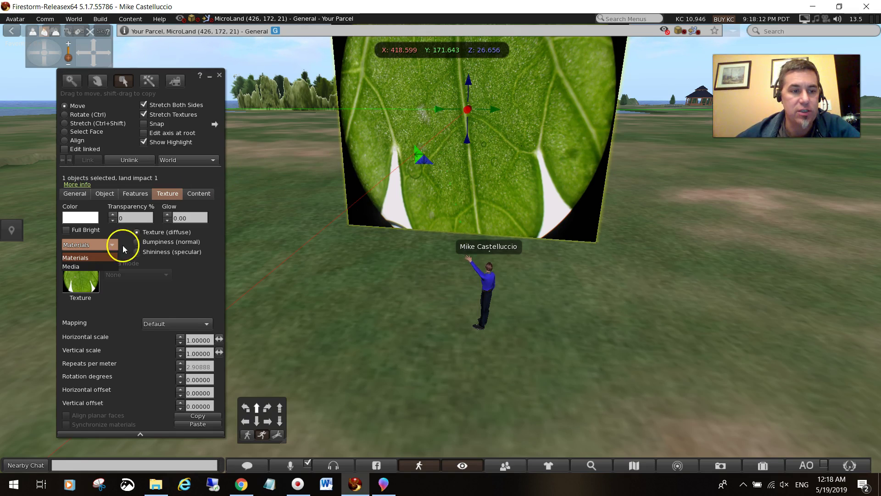
pyautogui.click(96, 266)
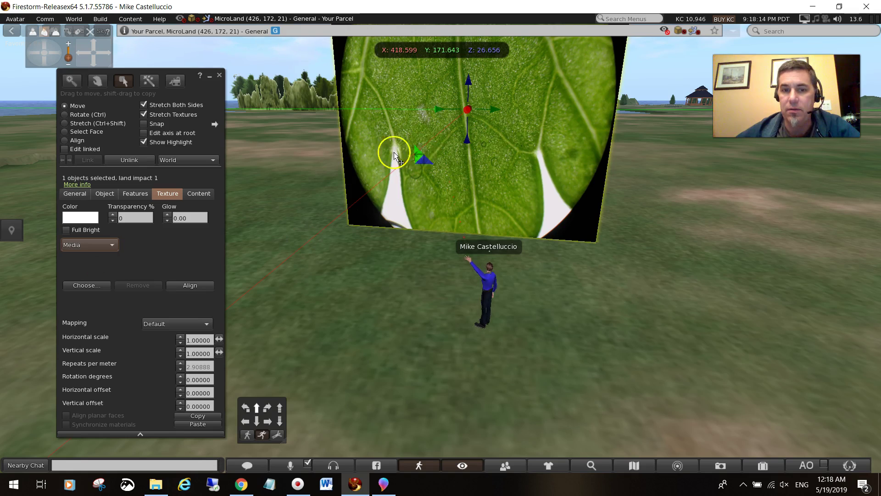